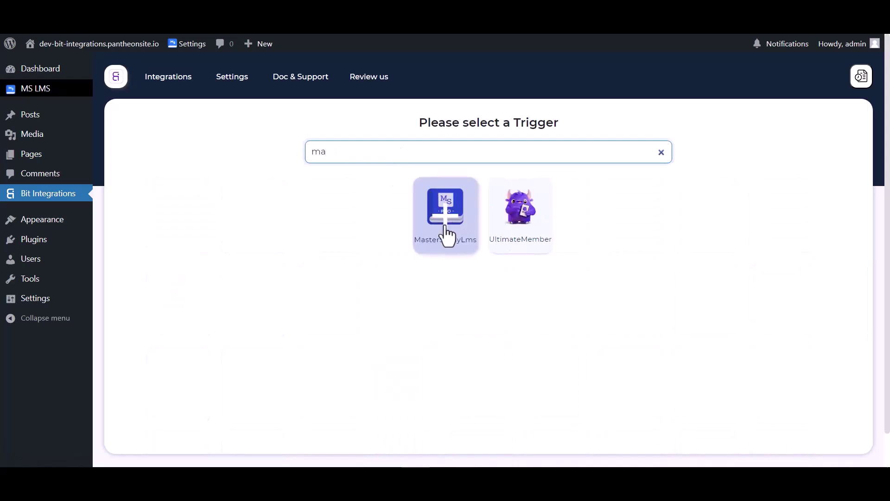
Set MasterStudyLms as the trigger with the task User Enrolled in a Course, choose a course and continue to the action selection
left_click(446, 228)
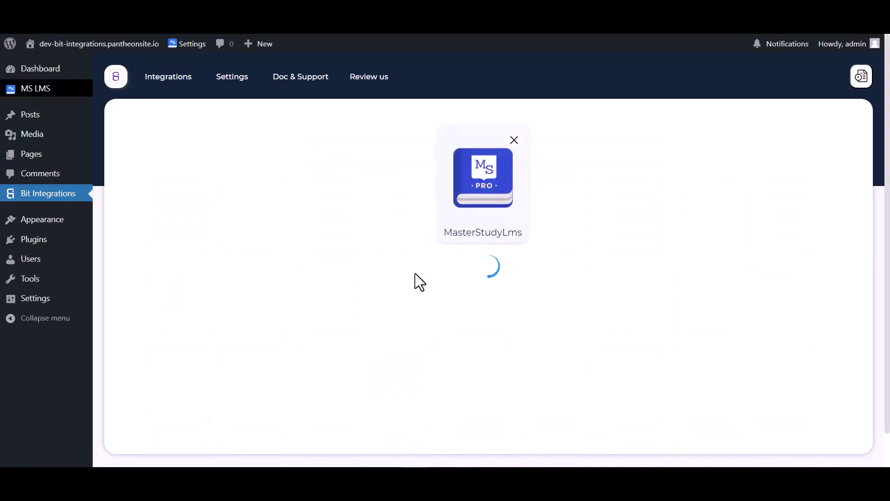
left_click(411, 301)
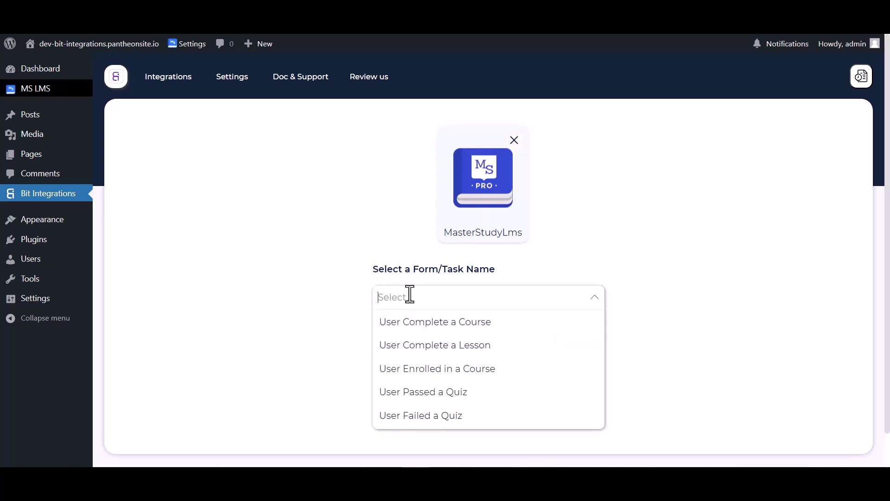
left_click(417, 370)
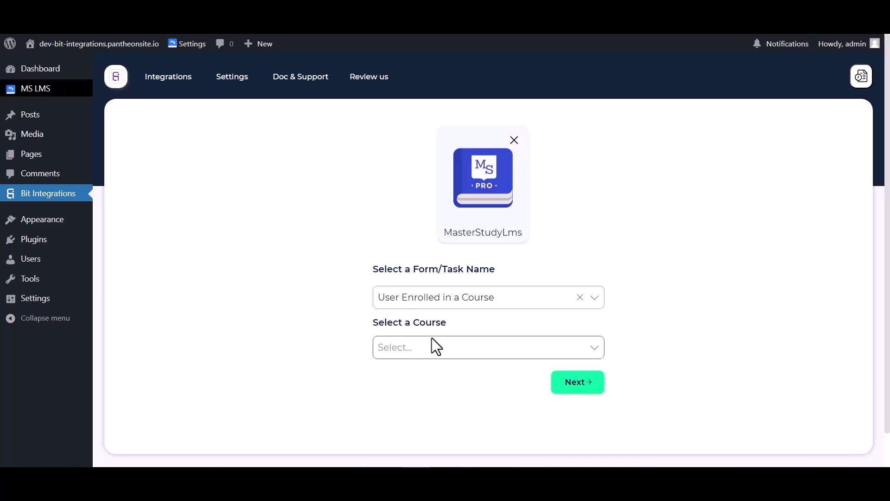
left_click(403, 351)
left_click(414, 323)
left_click(568, 389)
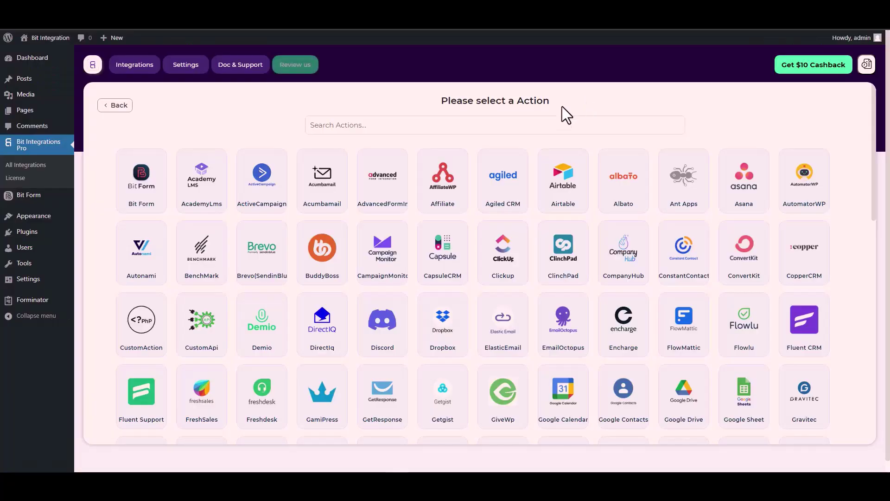
Search the actions for "cus", choose CustomApi, and set its auth protocol to API Key
left_click(543, 125)
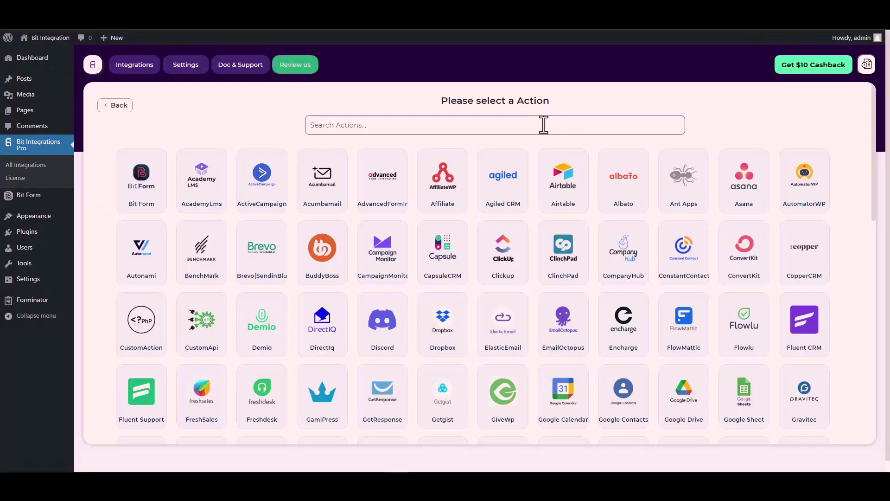
type("cus")
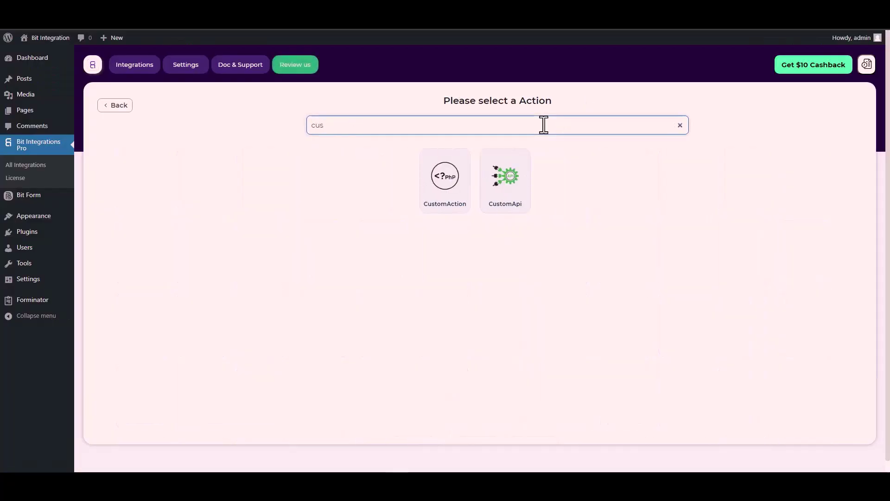
left_click(507, 188)
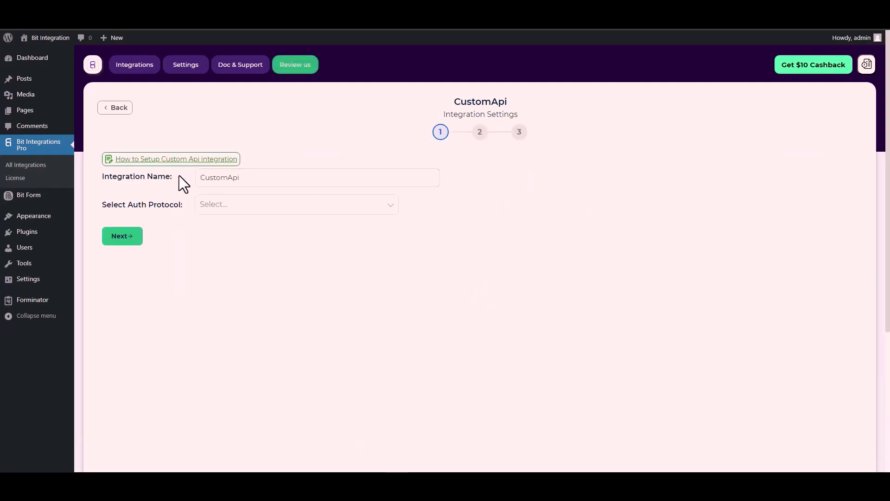
left_click(228, 206)
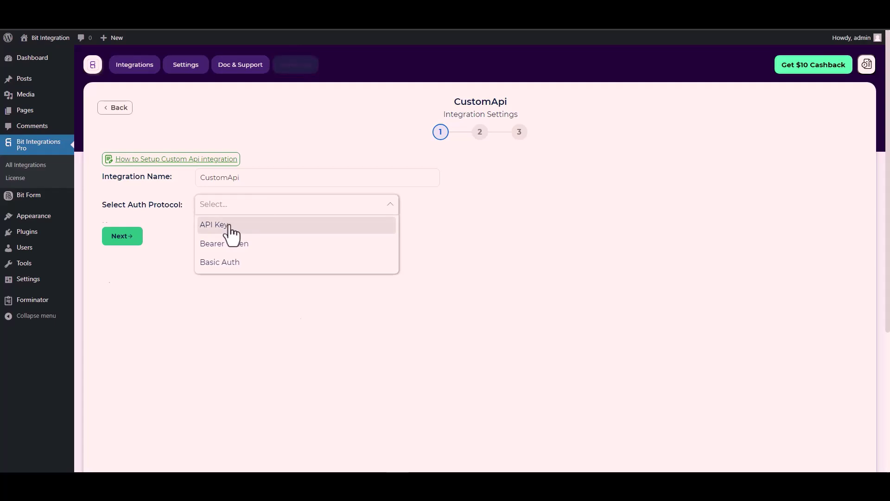
left_click(258, 224)
Copy the parameter name Bitform-Api-Key from the Fetch Entries section of the Bit Form documentation and paste it as the Key
left_click(304, 246)
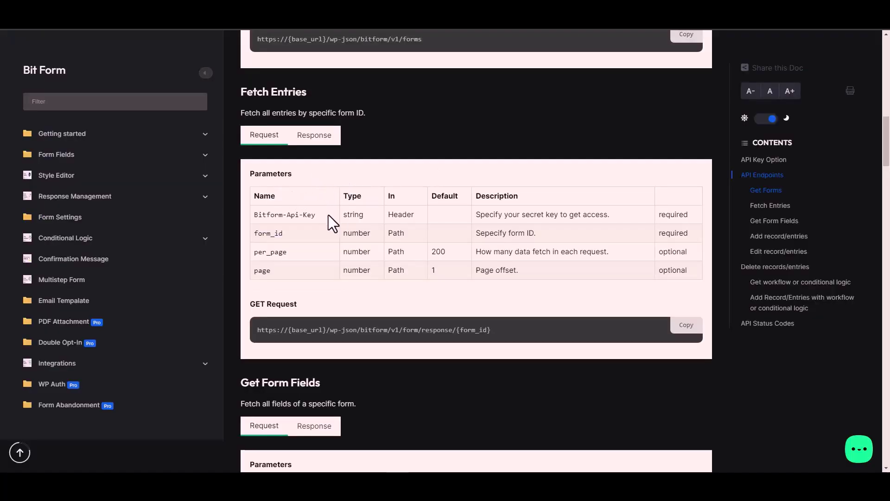
triple_click(301, 215)
key("ctrl+c")
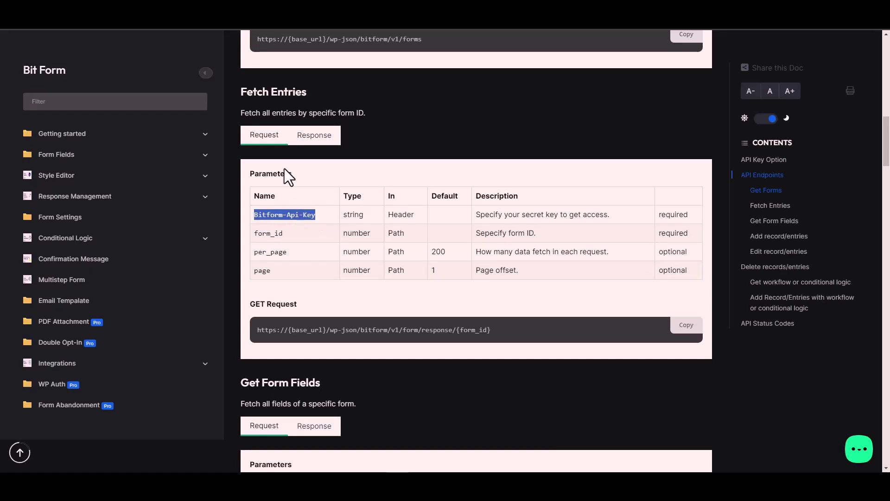
key("alt+Tab")
left_click(147, 243)
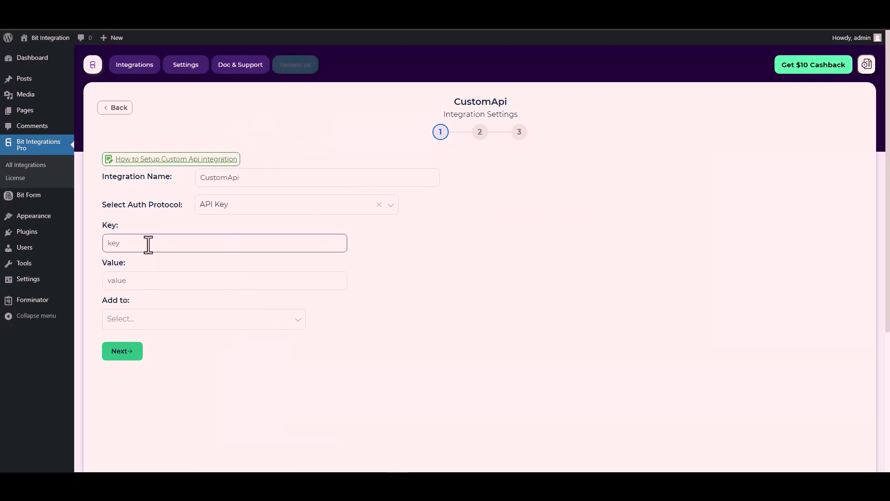
key("ctrl+v")
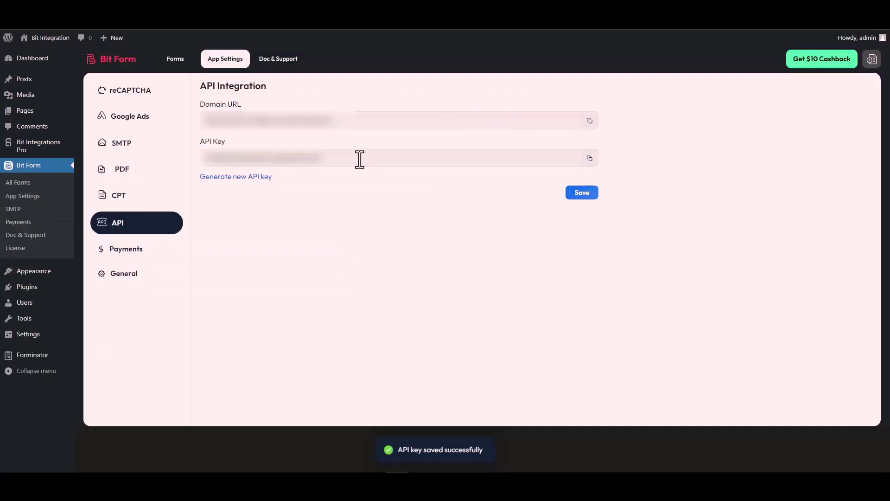
Copy the API key from Bit Form's API Integration settings and paste it as the Value in the CustomApi settings
left_click(589, 158)
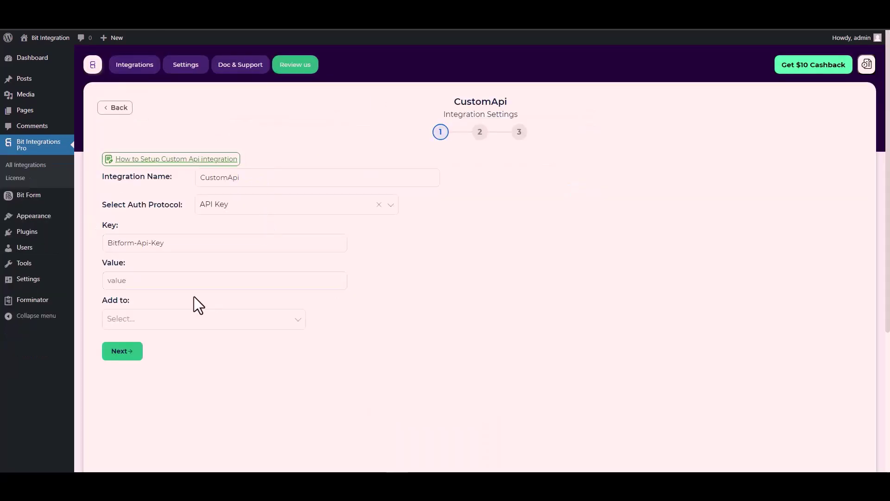
left_click(126, 281)
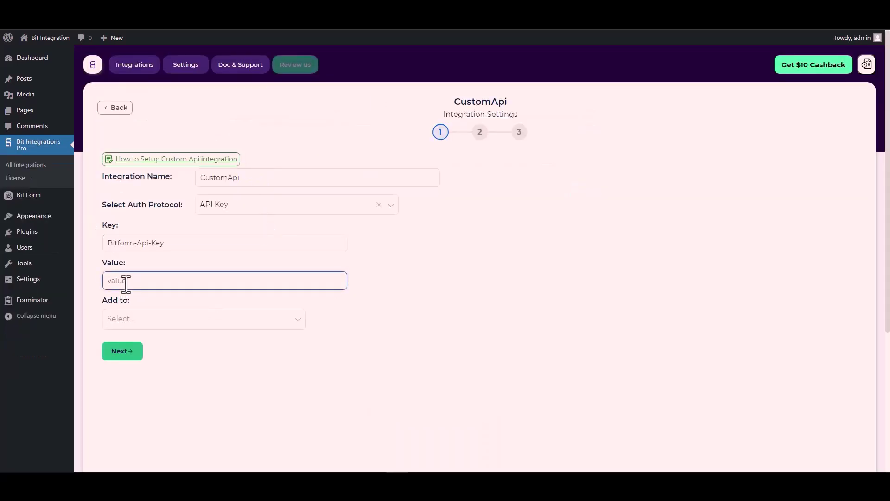
key("ctrl+v")
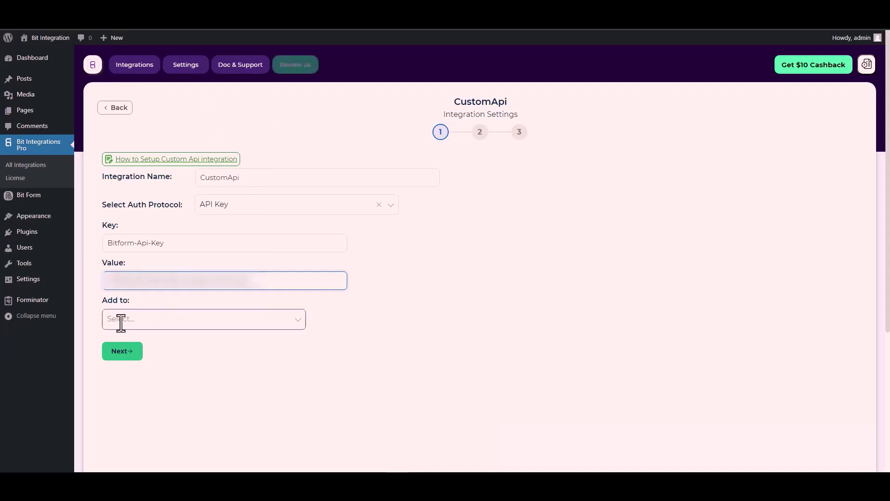
Check the Bit Form documentation for where the API key is sent, set Add to to Header and continue to the second stage
left_click(148, 323)
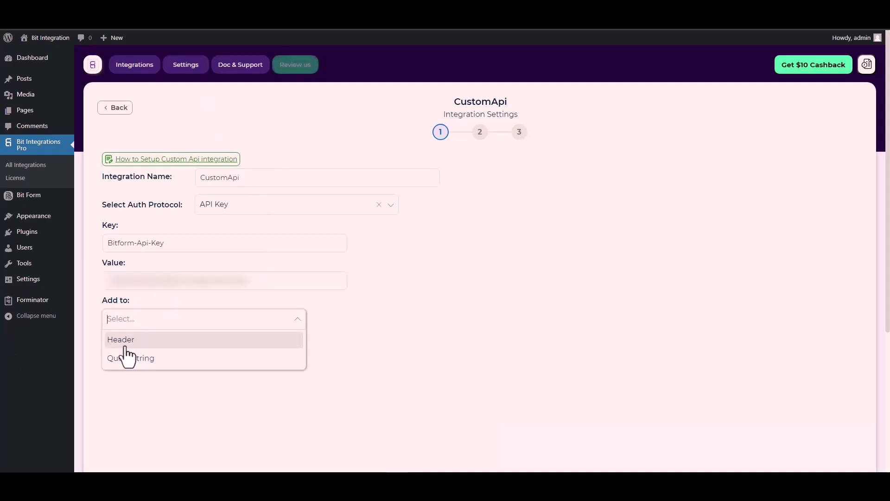
left_click(431, 333)
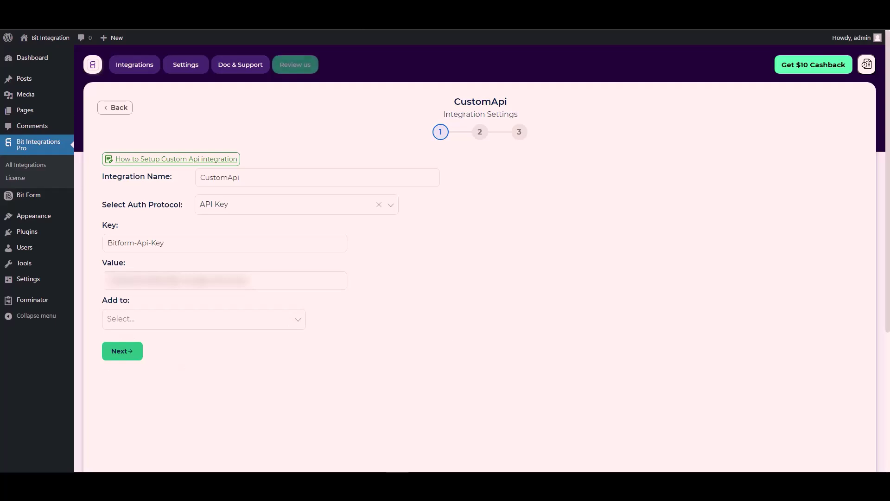
key("ctrl+Tab")
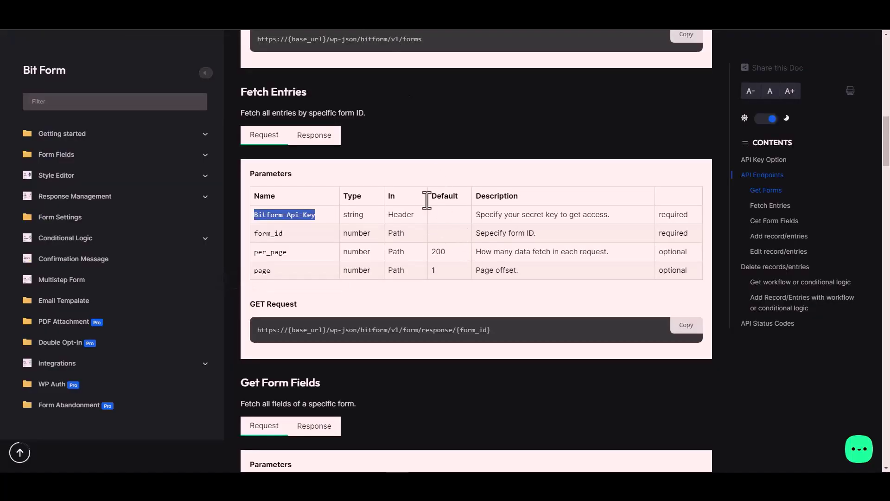
left_click(405, 214)
key("ctrl+Tab")
left_click(204, 237)
key("ctrl+v")
left_click(125, 315)
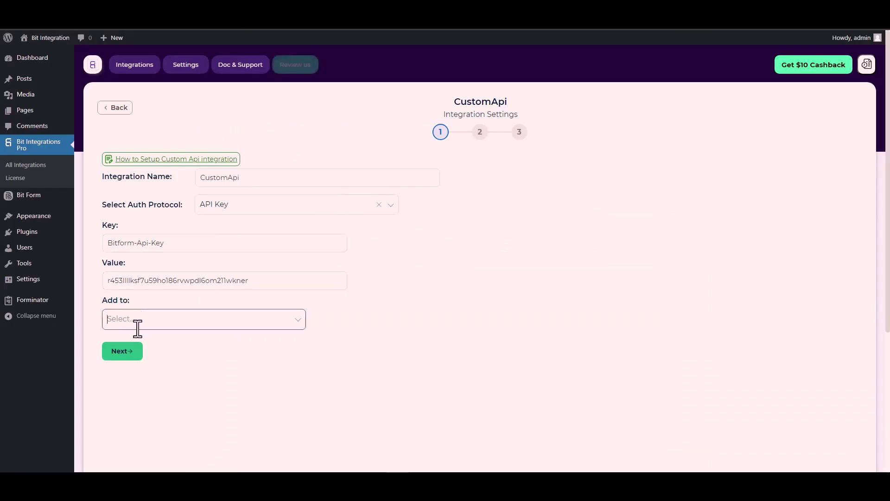
left_click(230, 319)
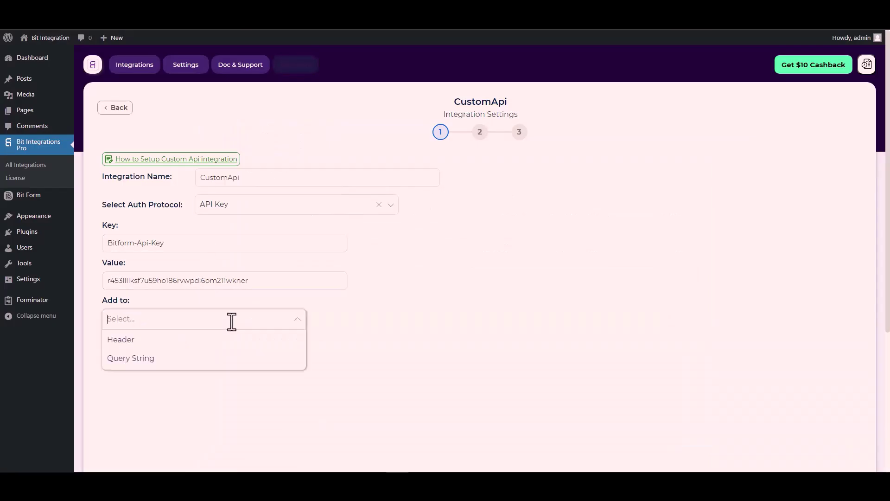
left_click(132, 340)
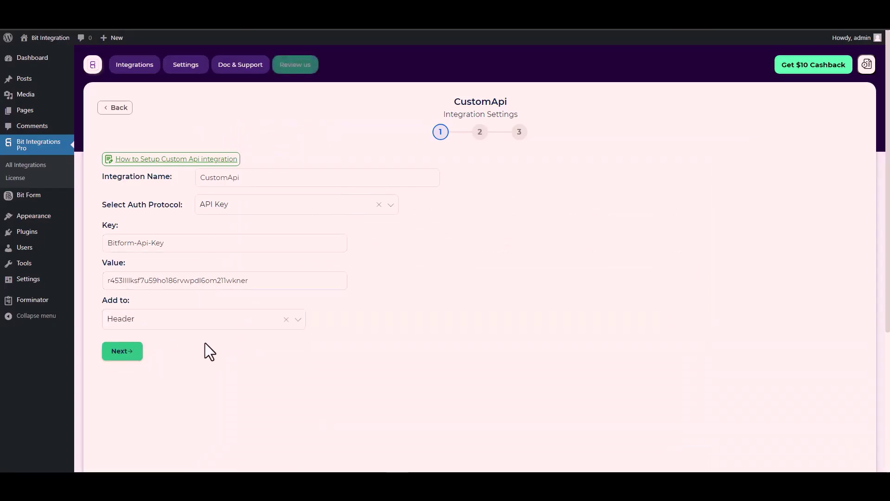
left_click(123, 353)
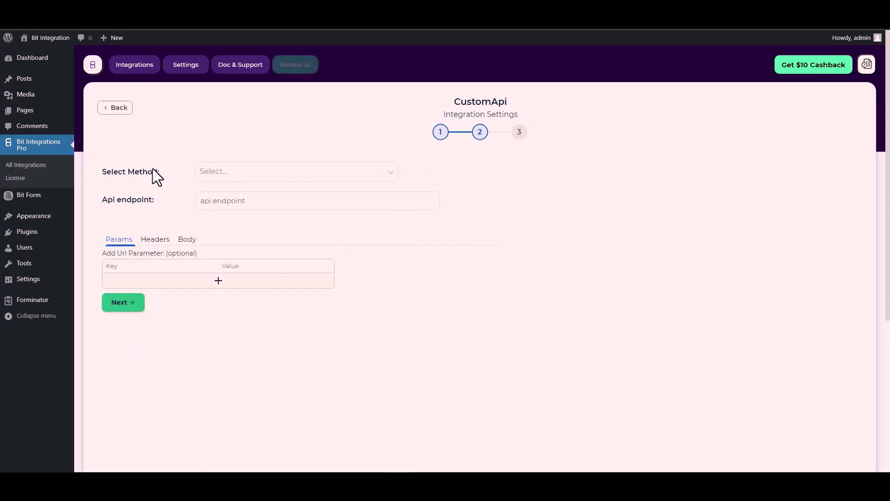
Set the method to POST and paste the Fetch Entries request URL from the Bit Form documentation as the API endpoint
left_click(231, 173)
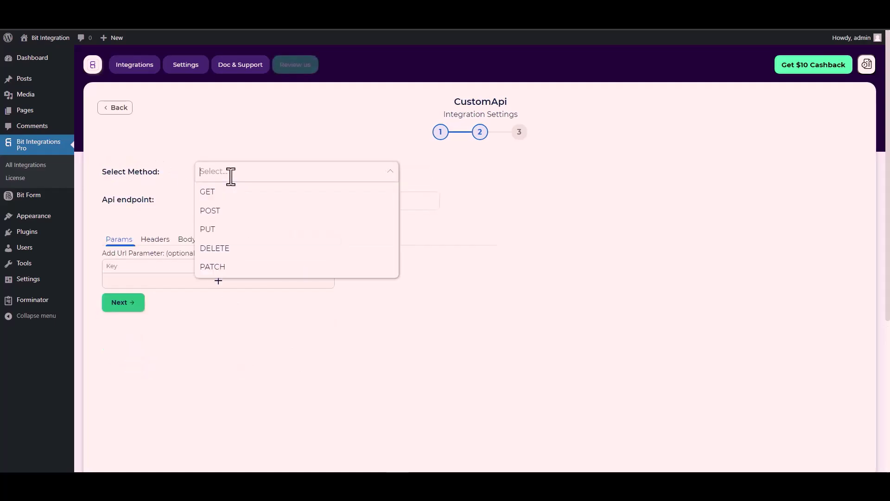
left_click(234, 211)
scroll(153, 206, "down", 1)
left_click(213, 159)
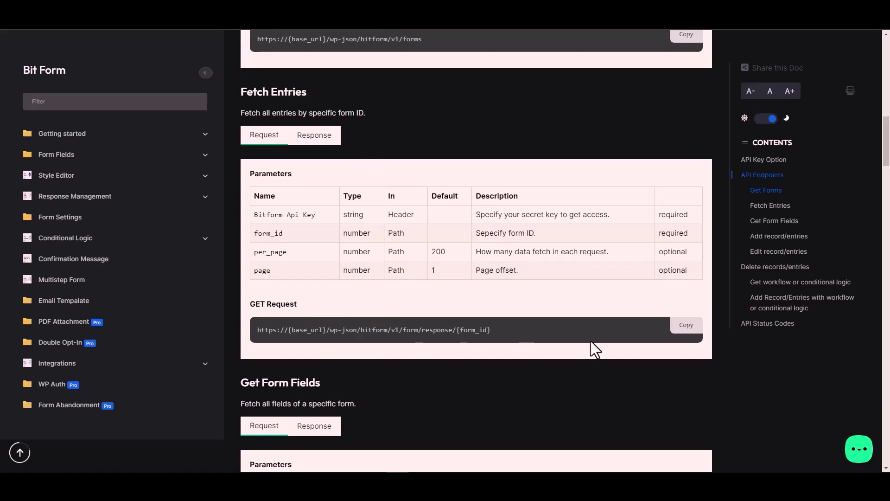
left_click(690, 329)
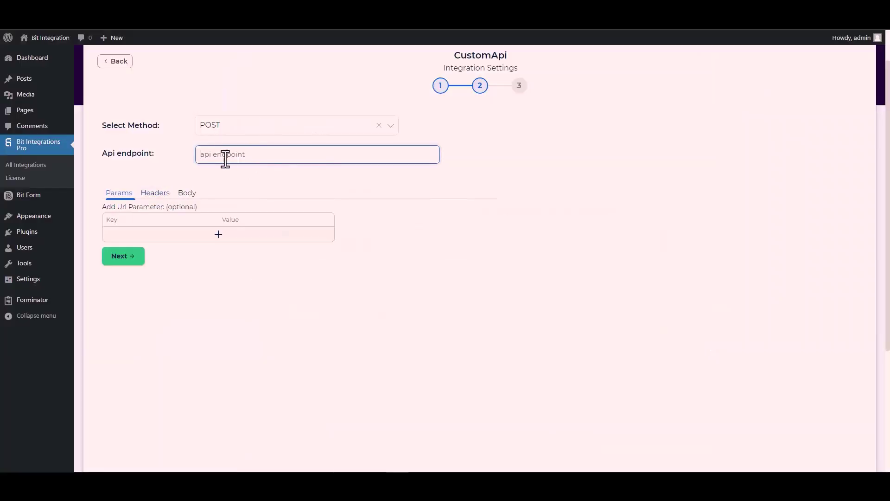
key("ctrl+v")
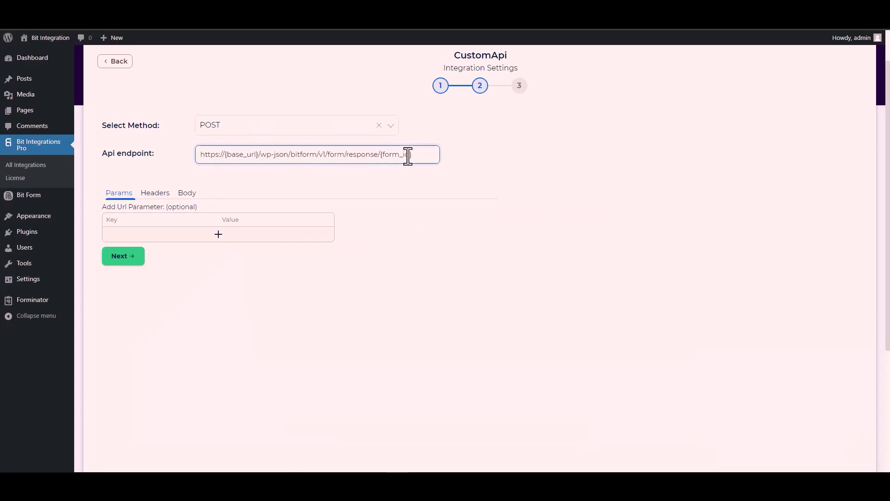
Replace {form_id} in the API endpoint with the Contact Form's ID, 1, copied from its shortcode in the Bit Form list
left_click_drag(412, 154, 382, 154)
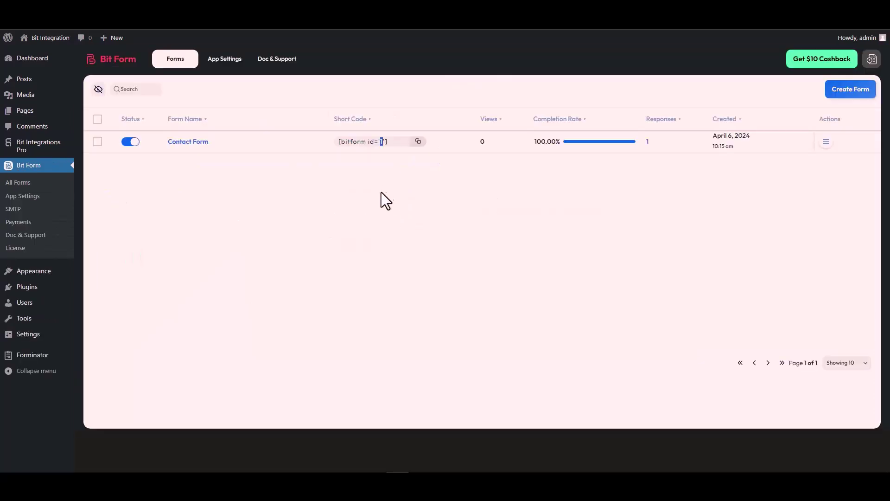
double_click(382, 142)
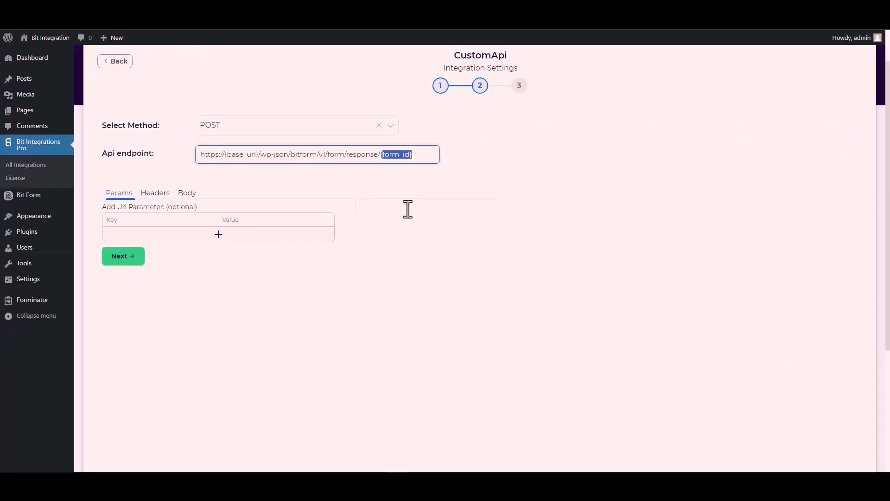
key("ctrl+v")
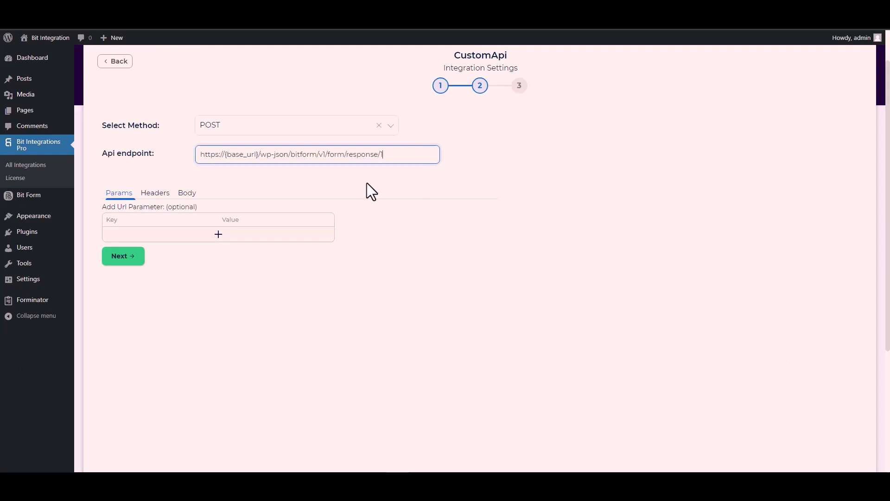
left_click_drag(258, 154, 225, 153)
key("ctrl+Tab")
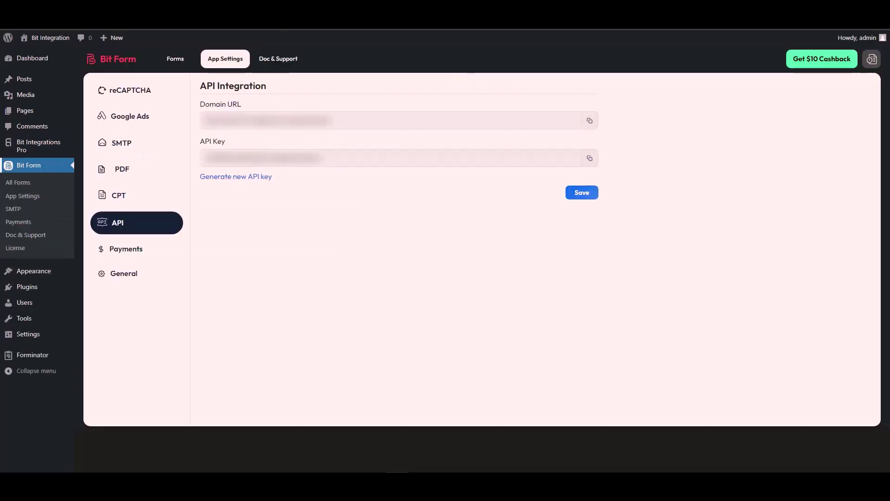
triple_click(250, 122)
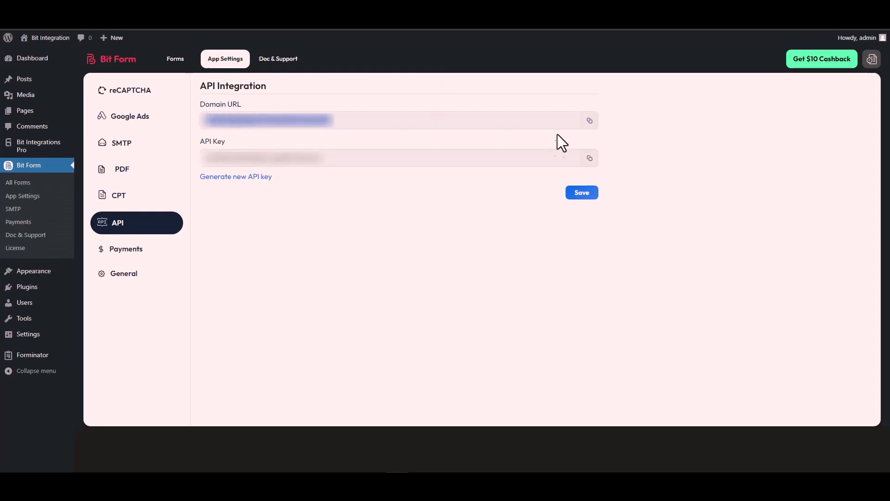
left_click(591, 121)
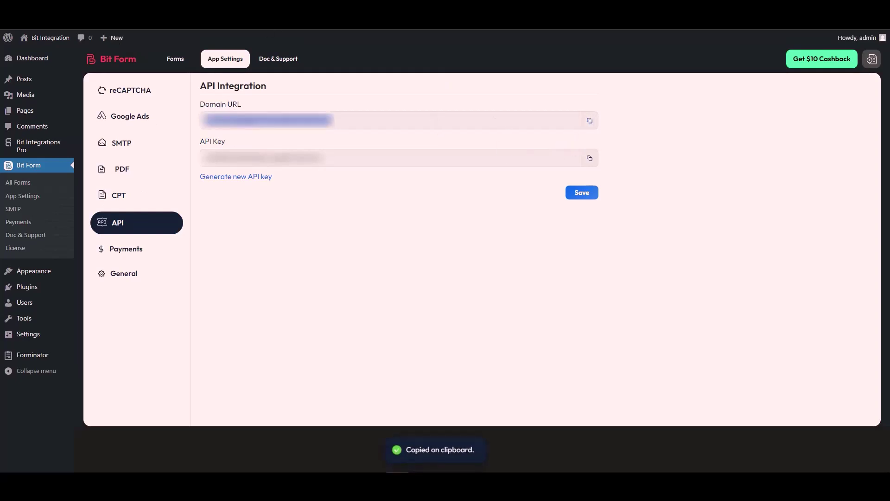
key("ctrl+shift+Tab")
left_click(259, 154)
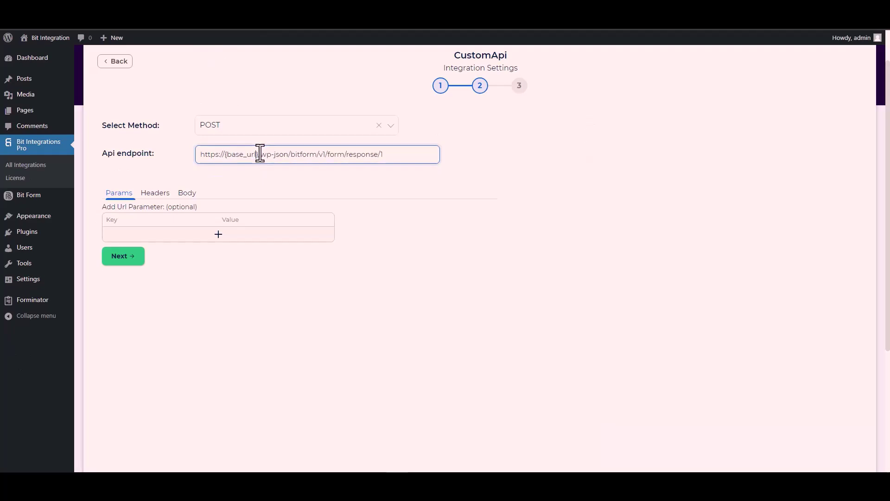
left_click_drag(258, 154, 199, 160)
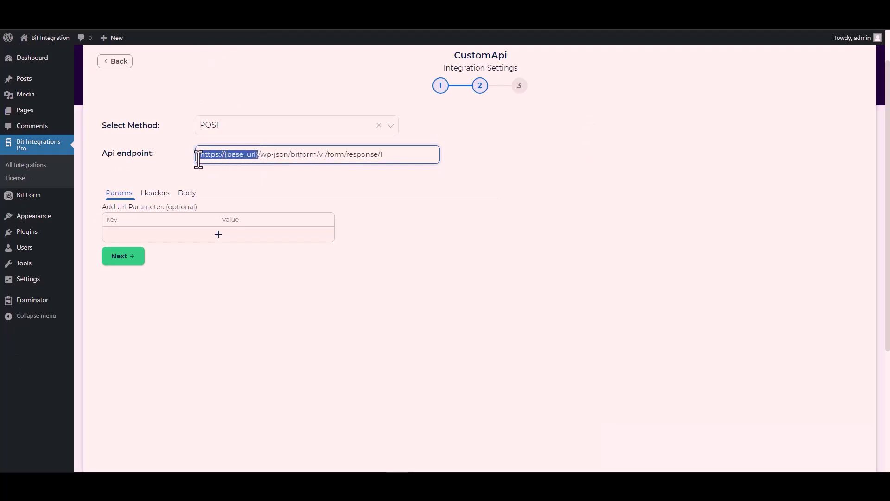
key("ctrl+v")
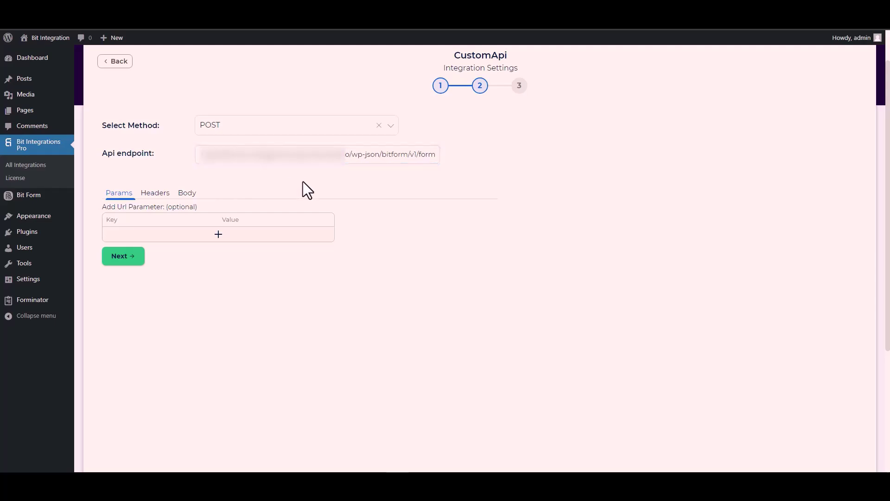
Enable Send All Data for the request body and set its content type to application/x-www-form-urlencoded
left_click(189, 201)
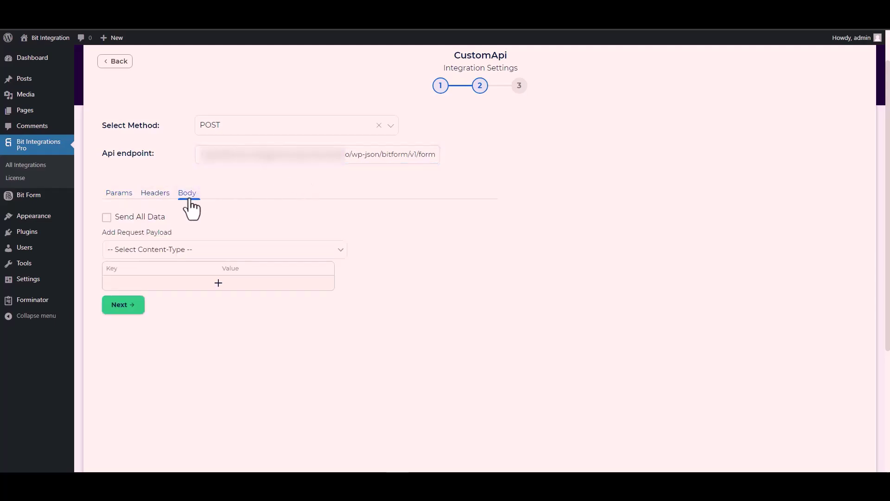
left_click(139, 218)
scroll(264, 211, "down", 3)
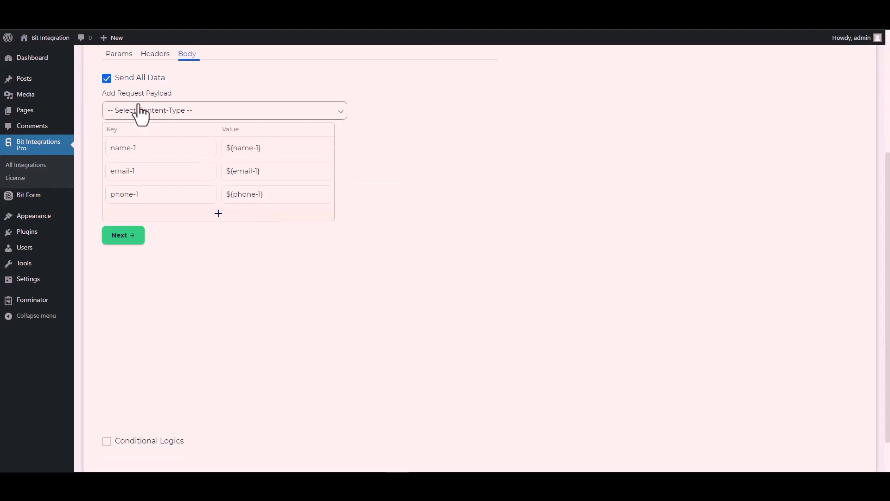
left_click(175, 111)
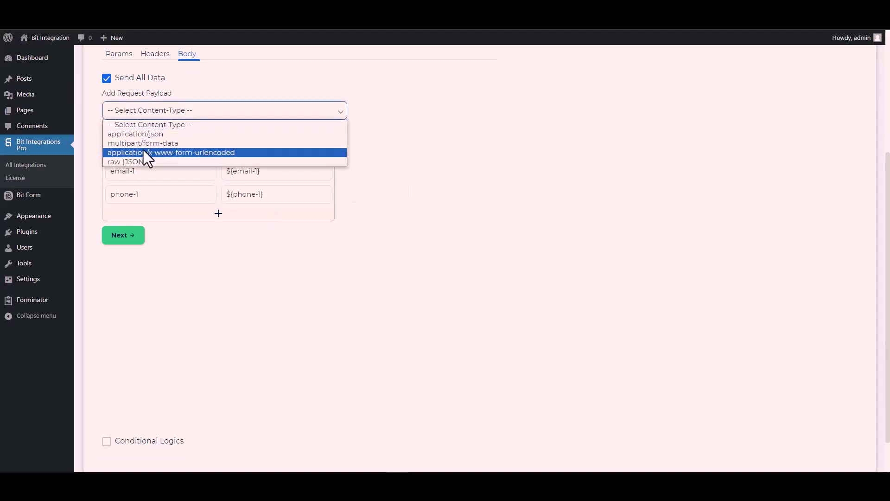
left_click(202, 152)
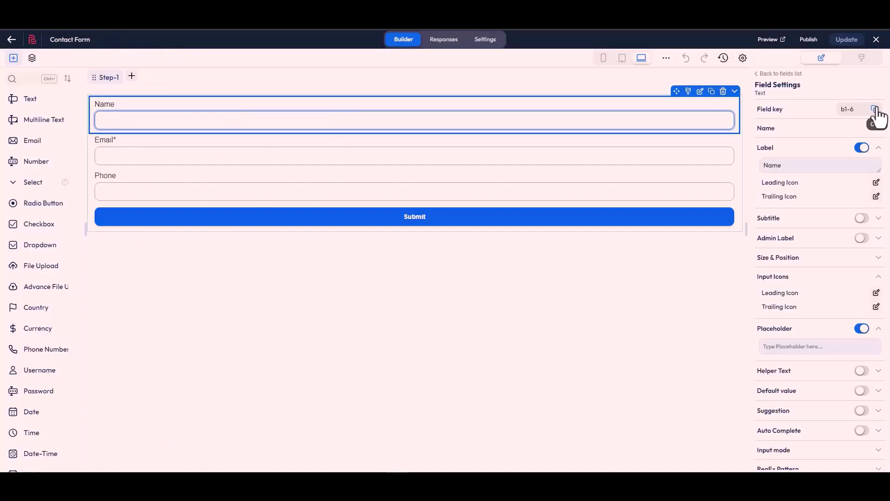
Replace the payload key name-1 with the Name field's key, b1-6, copied from the Contact Form in the Bit Form builder
left_click(875, 109)
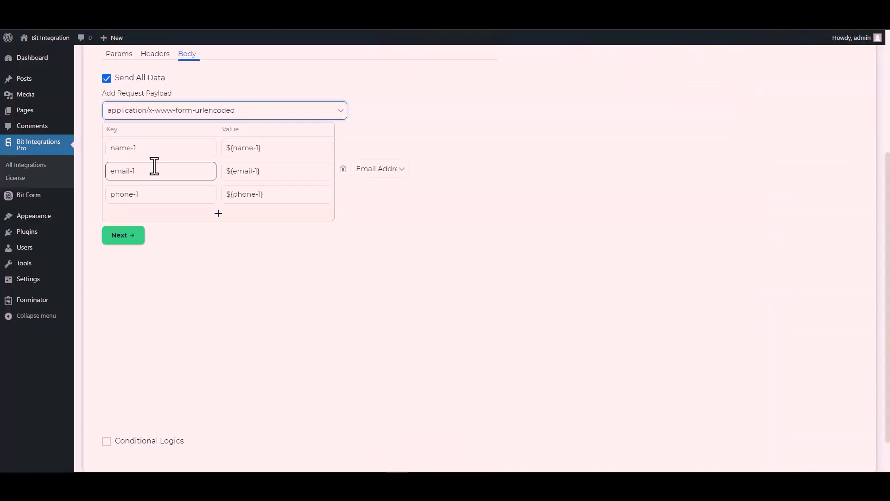
left_click(151, 149)
key("ctrl+a")
key("ctrl+v")
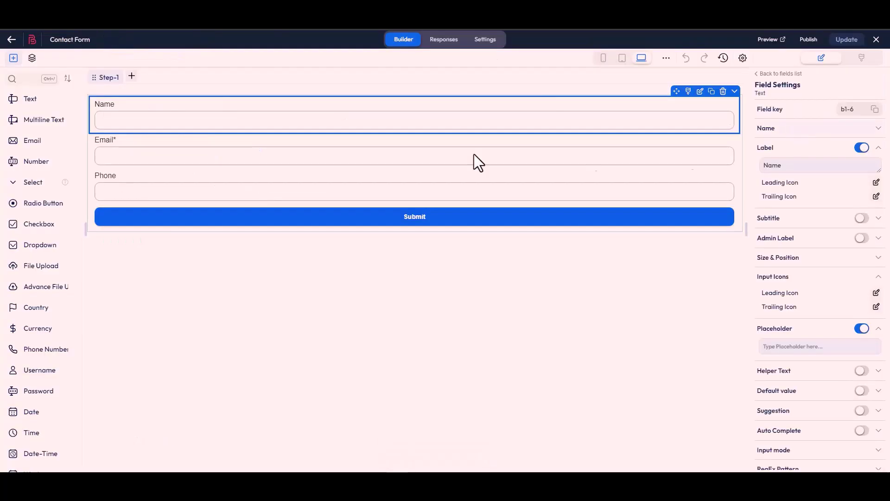
Replace the payload key email-1 with b1-4, the field key copied from the Contact Form's Email field
left_click(427, 162)
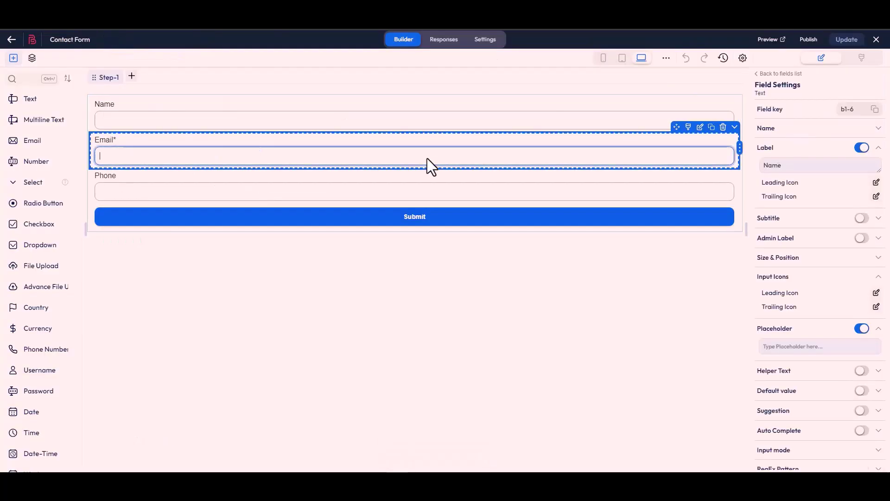
left_click(875, 110)
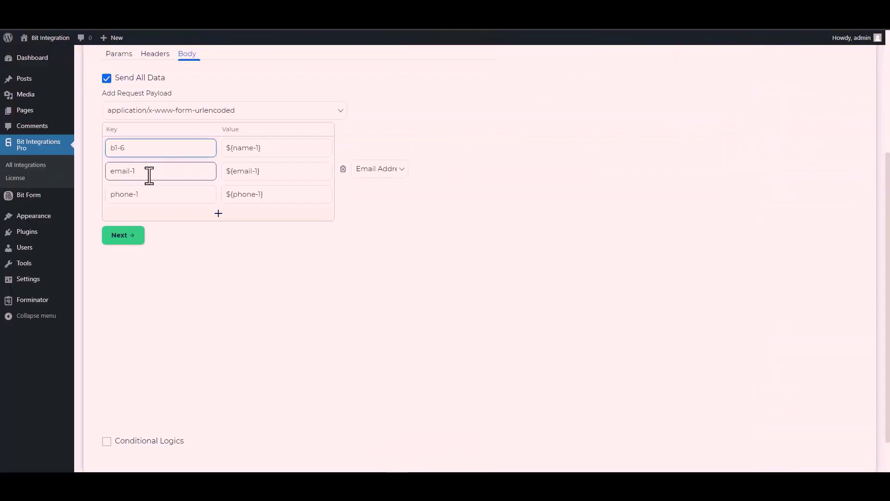
double_click(149, 172)
key("ctrl+a")
key("ctrl+v")
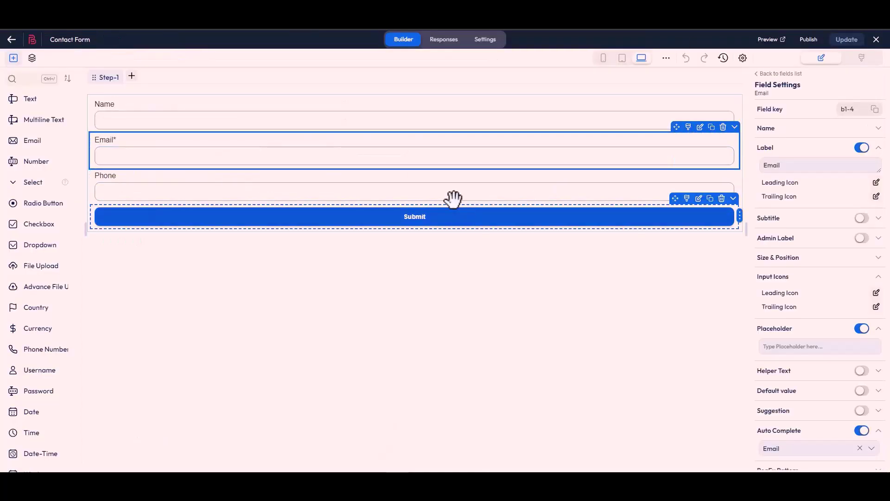
Replace the payload key phone-1 with b1-7, the field key copied from the Contact Form's Phone field
left_click(451, 202)
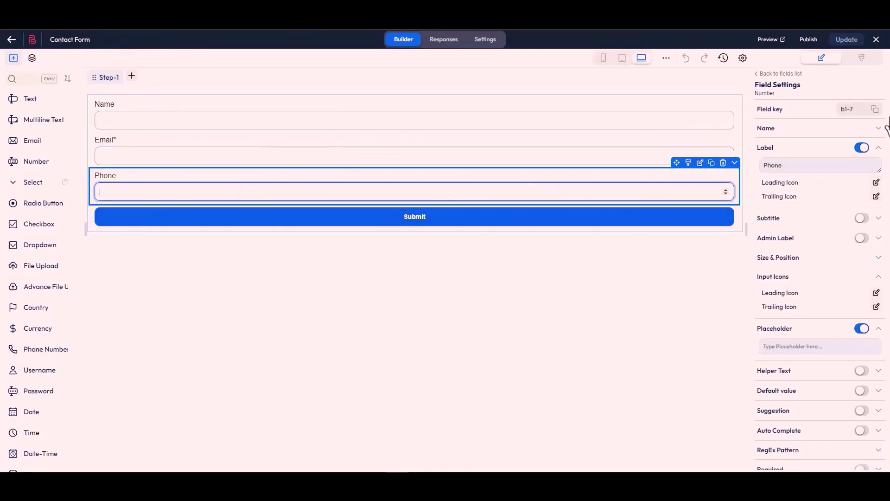
left_click(875, 109)
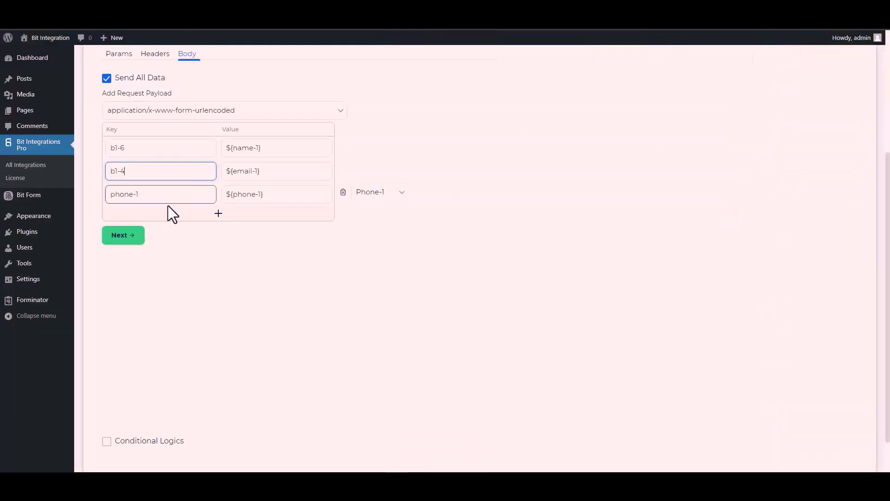
left_click(145, 200)
key("ctrl+a")
key("ctrl+v")
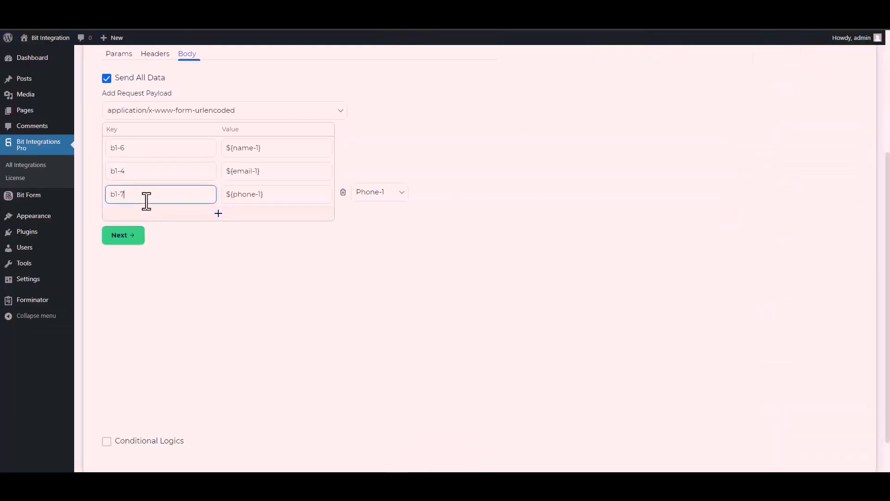
scroll(129, 349, "down", 1)
left_click(105, 410)
scroll(176, 335, "down", 2)
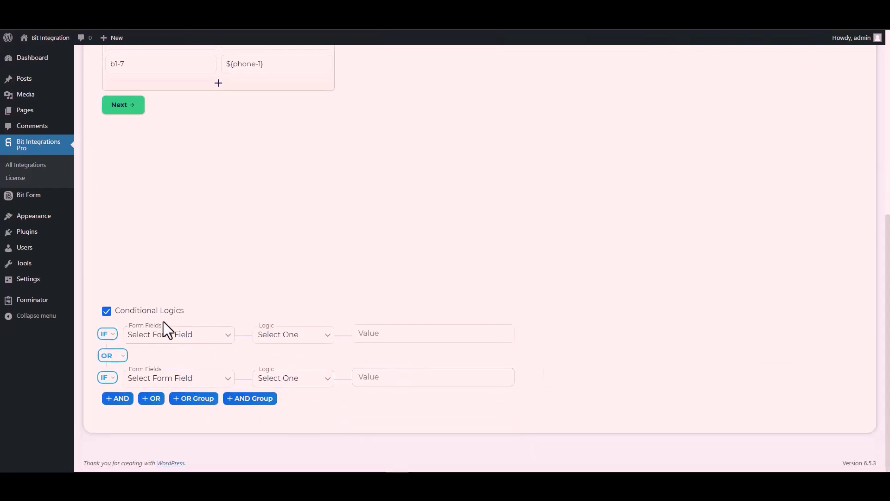
left_click(106, 311)
scroll(216, 312, "up", 4)
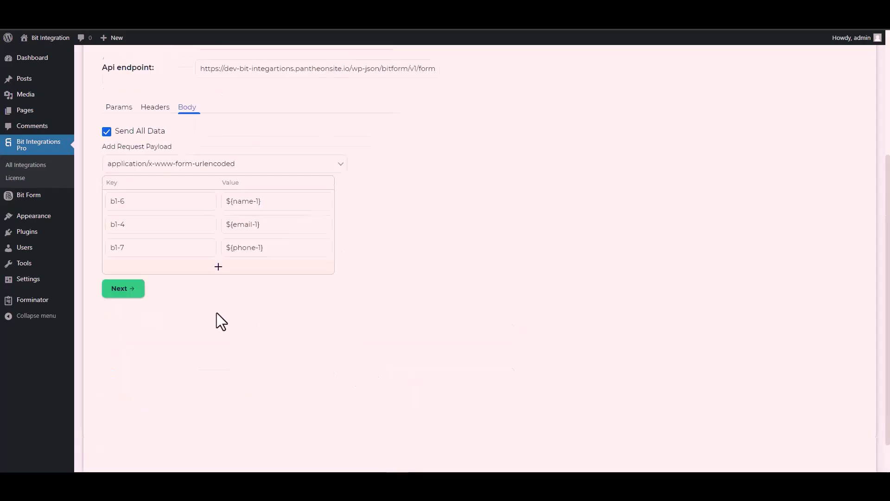
Continue to the third stage of the CustomApi integration settings, then finish and save the integration
left_click(130, 383)
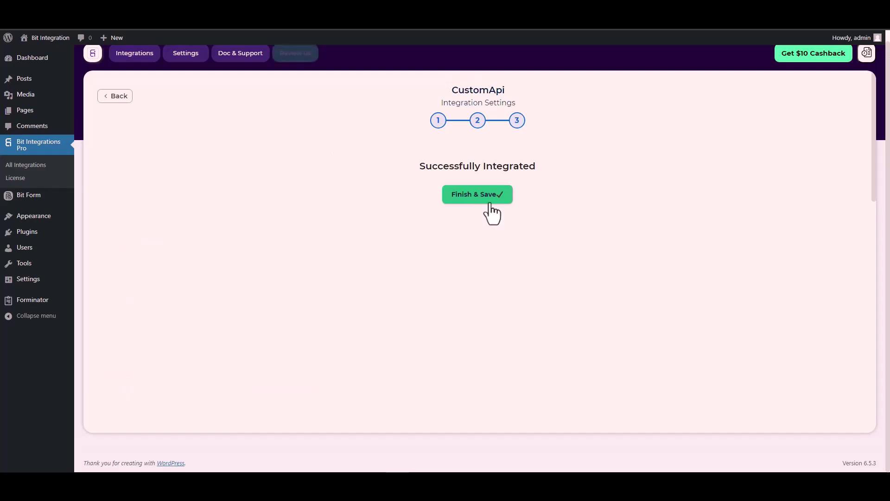
left_click(481, 201)
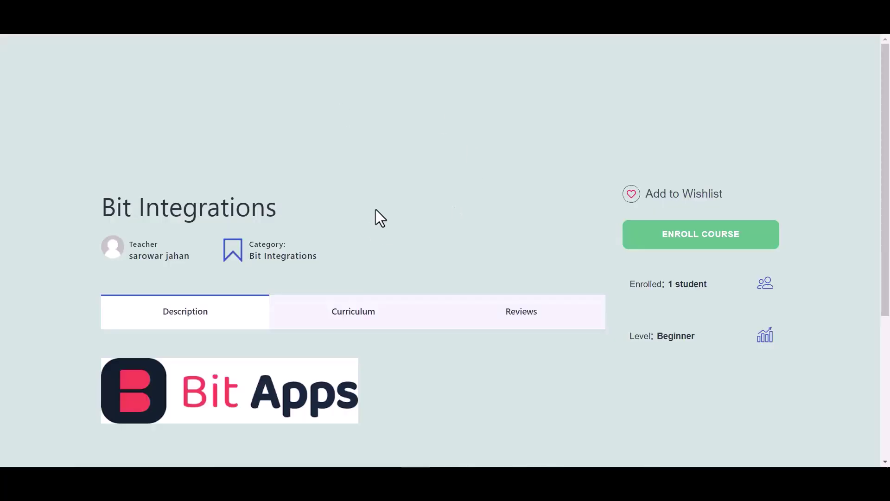
Enroll in the Bit Integrations course on the course site and start the course
scroll(375, 210, "down", 2)
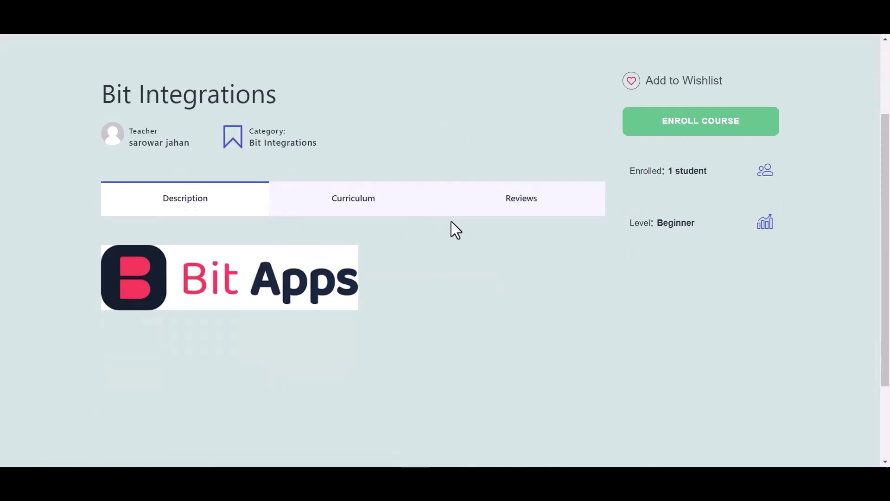
scroll(451, 221, "up", 2)
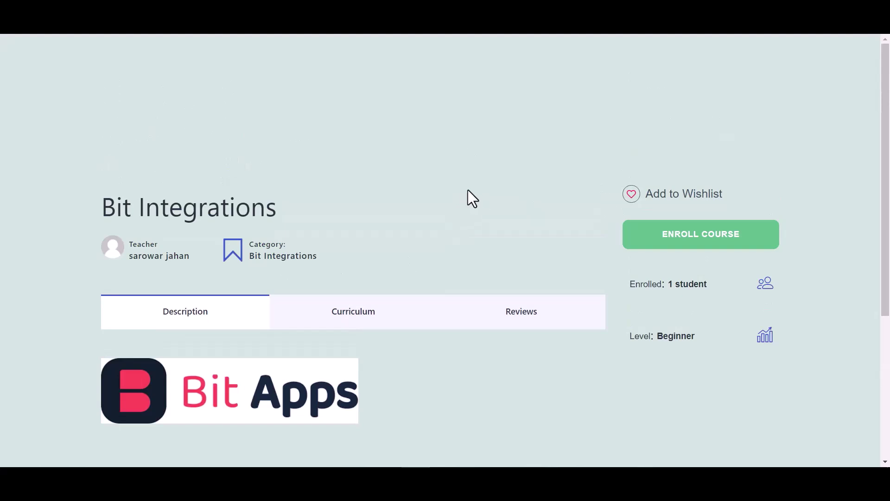
left_click(690, 251)
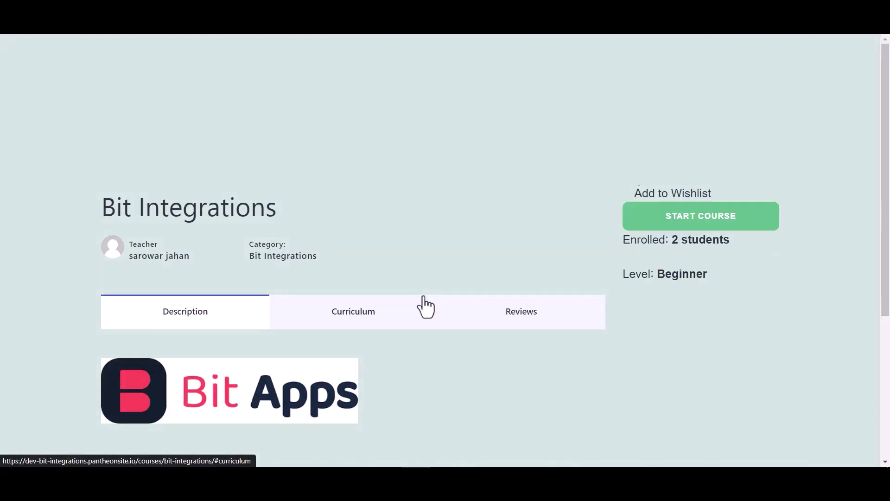
scroll(493, 246, "down", 1)
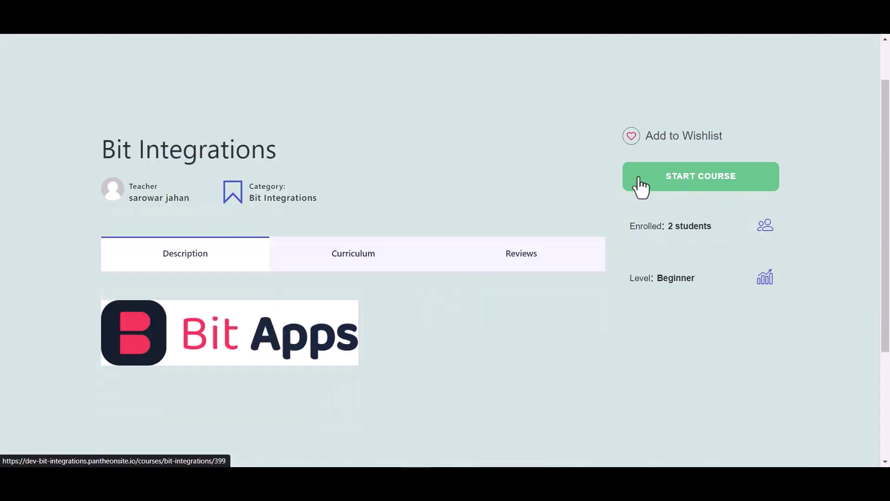
left_click(685, 188)
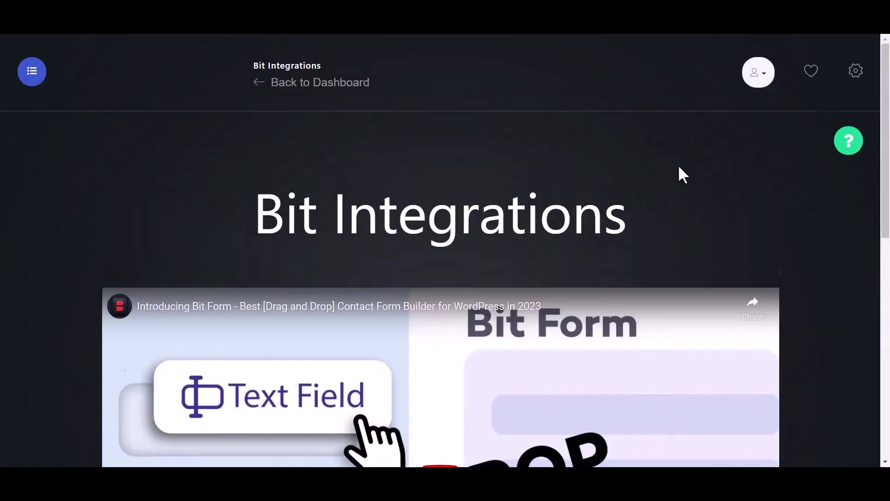
Check the student account's Enrolled Courses list for the Bit Integrations course
left_click(758, 74)
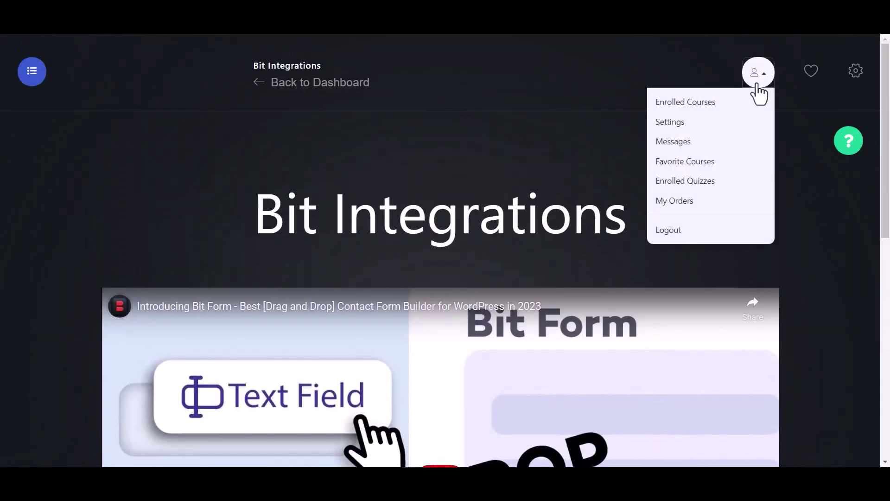
left_click(693, 103)
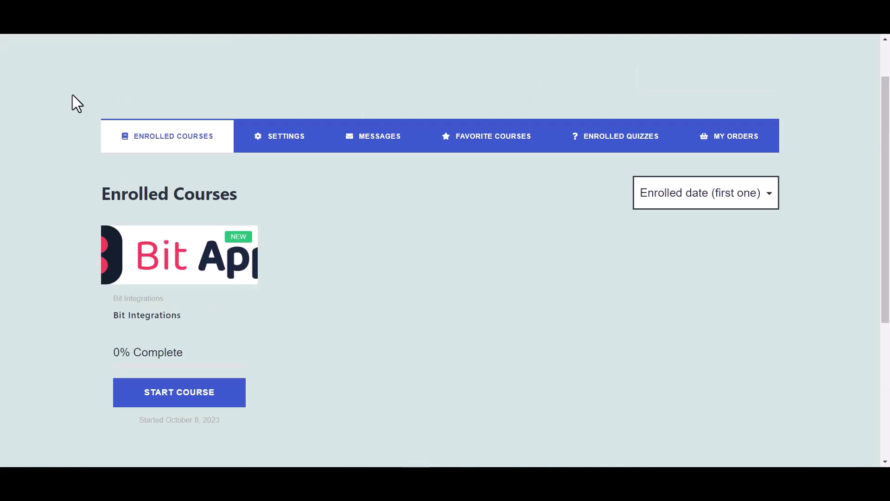
double_click(145, 196)
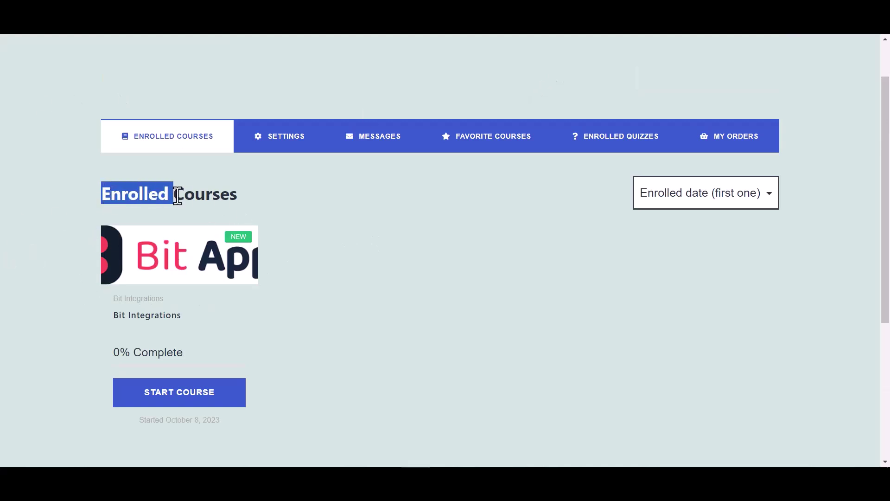
left_click_drag(145, 196, 244, 197)
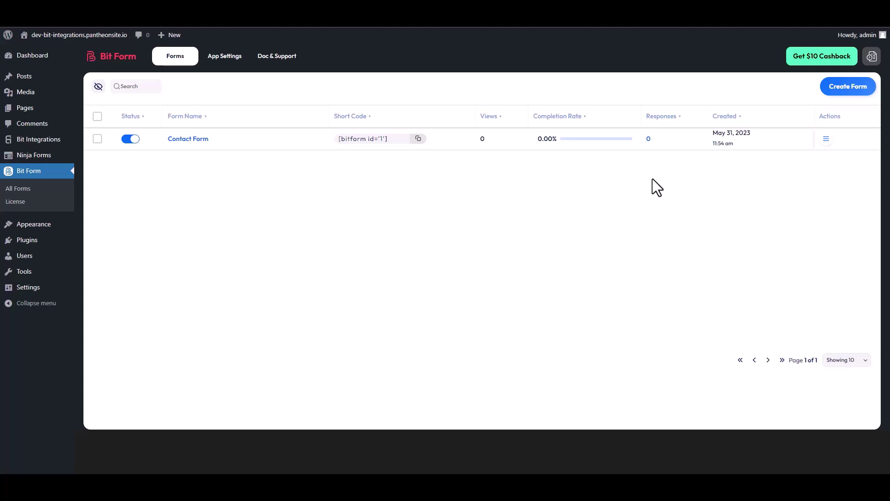
Open the Contact Form's responses in Bit Form to check for the entry sent by the integration
left_click(827, 140)
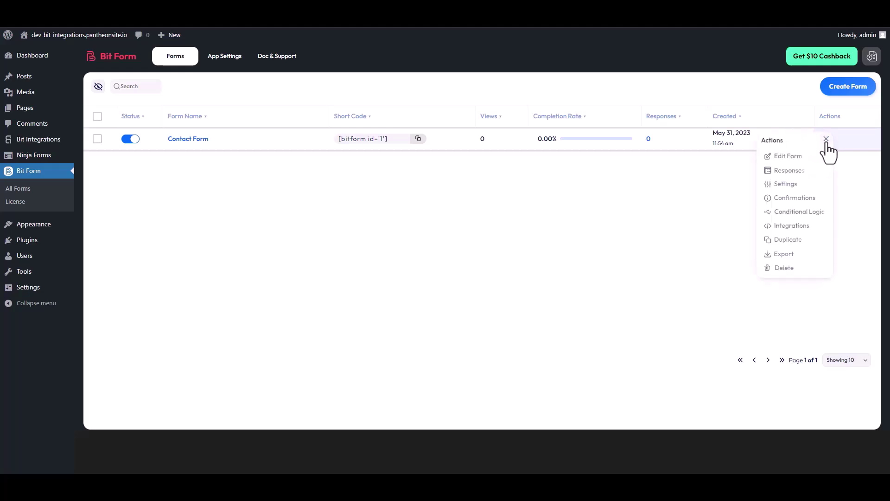
left_click(794, 173)
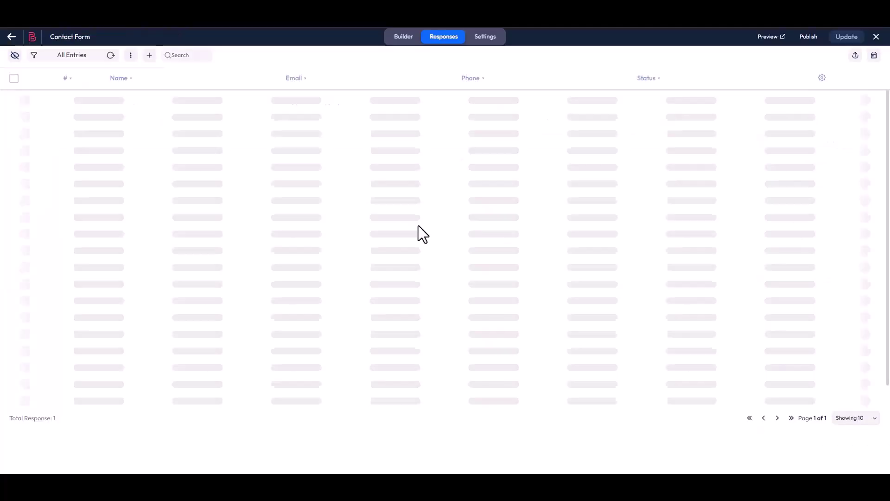